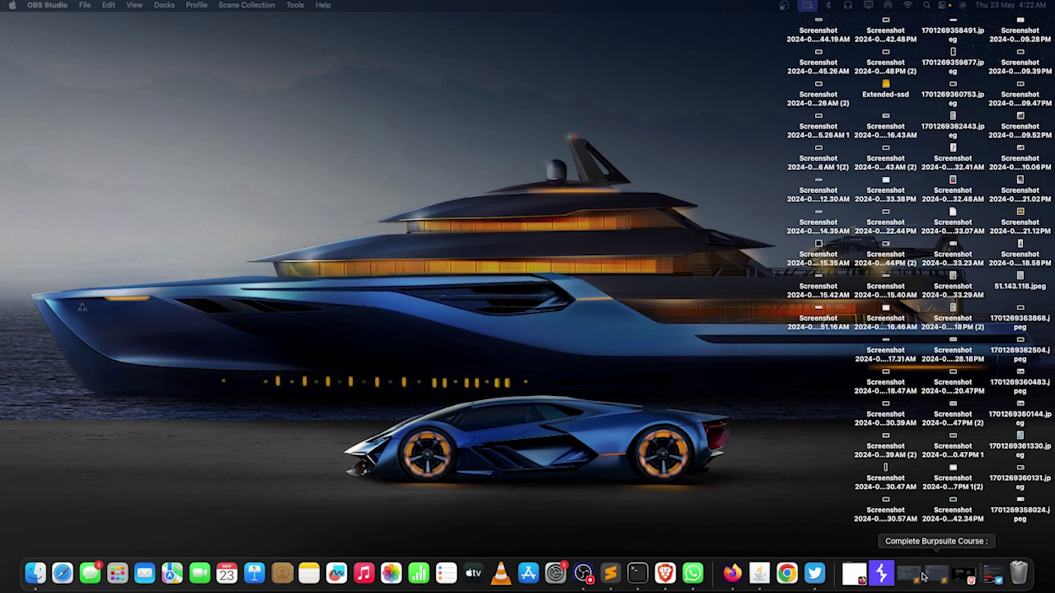
Step: Bring Twitter forward from the Dock to show the admin panel default-password tweet with Shodan dorks
{"action": "left_click", "coordinate": [815, 573]}
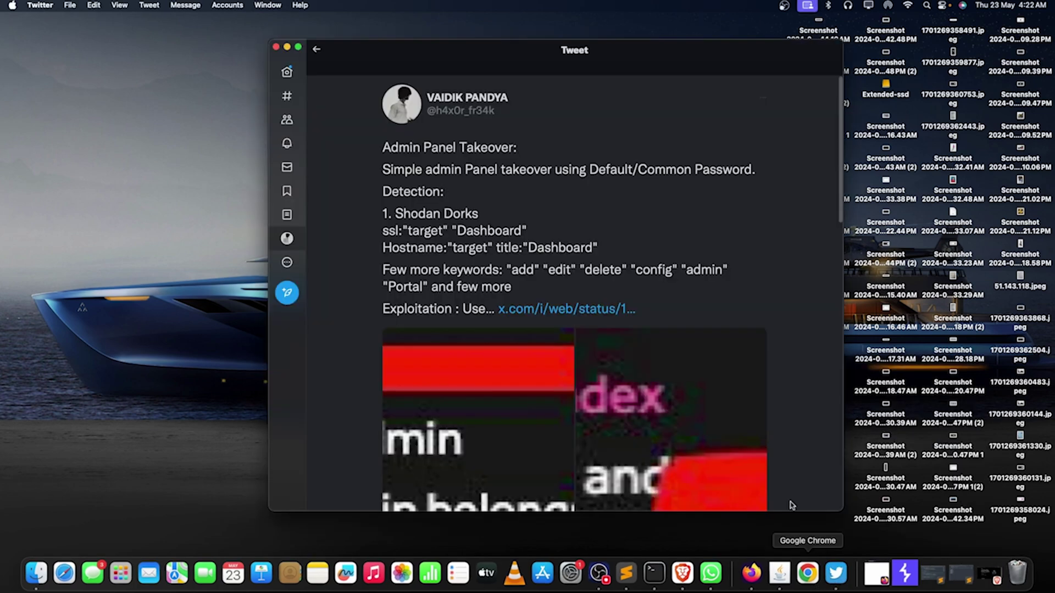
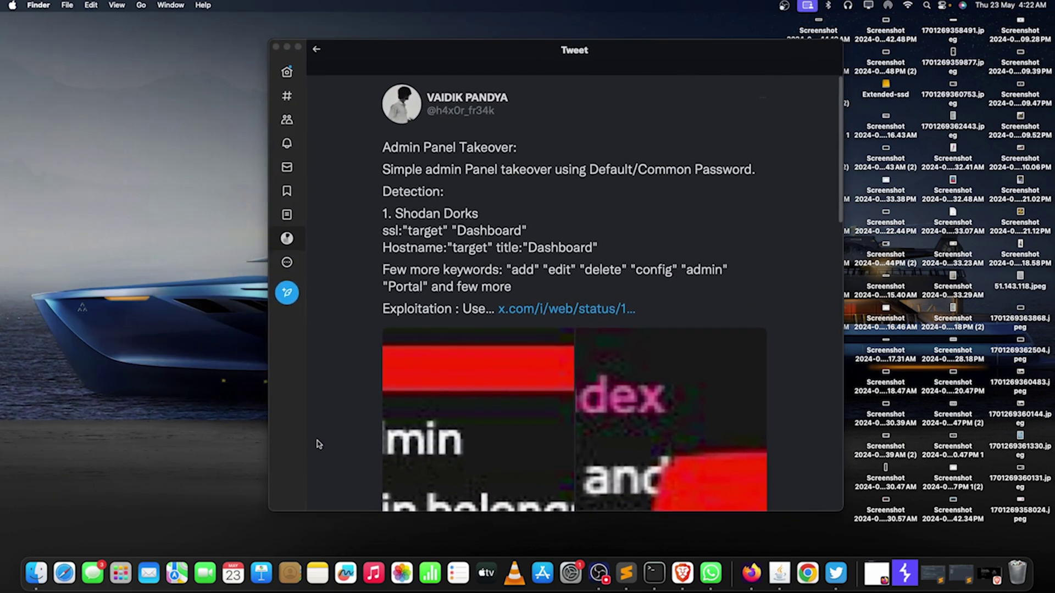
Step: Show the Linux by Vikku channel's Live tab on YouTube and scroll through its past Live Bug Bounty streams
{"action": "left_click", "coordinate": [682, 573]}
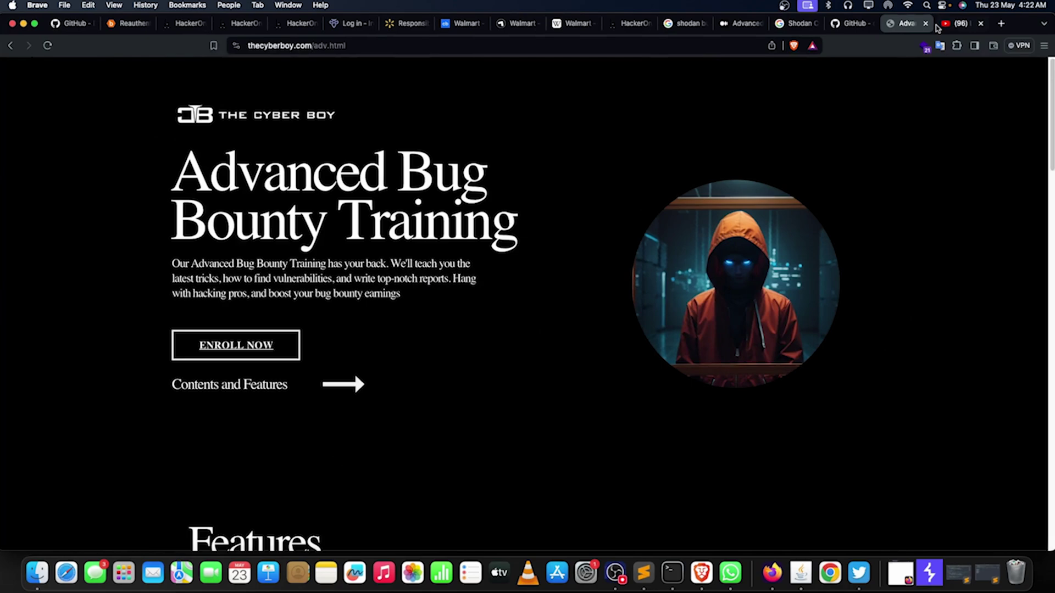
{"action": "left_click", "coordinate": [941, 25]}
{"action": "left_click", "coordinate": [331, 342]}
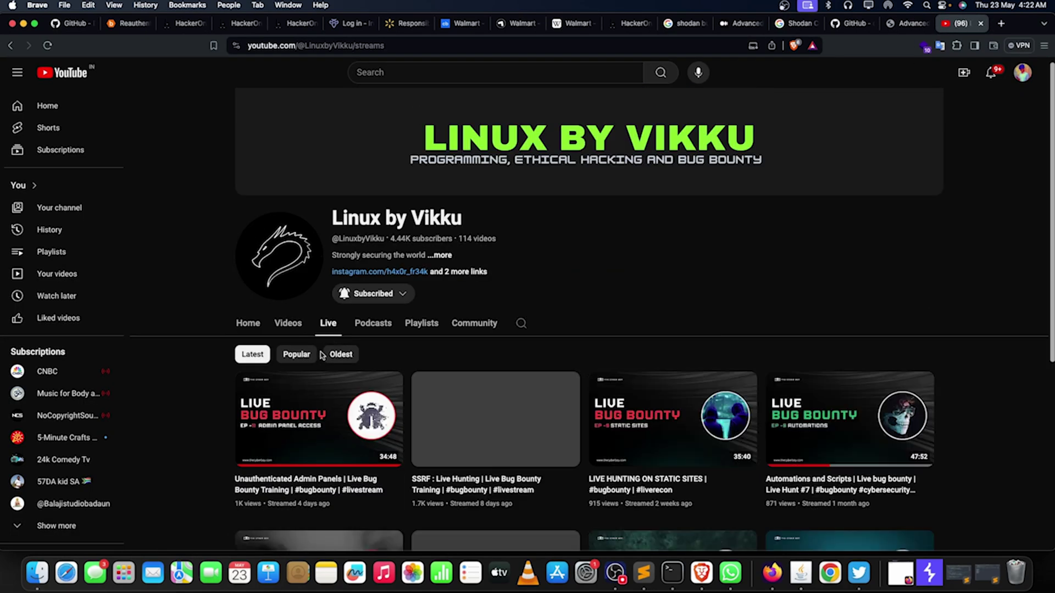
{"action": "scroll", "coordinate": [249, 298], "scroll_direction": "down", "scroll_amount": 4}
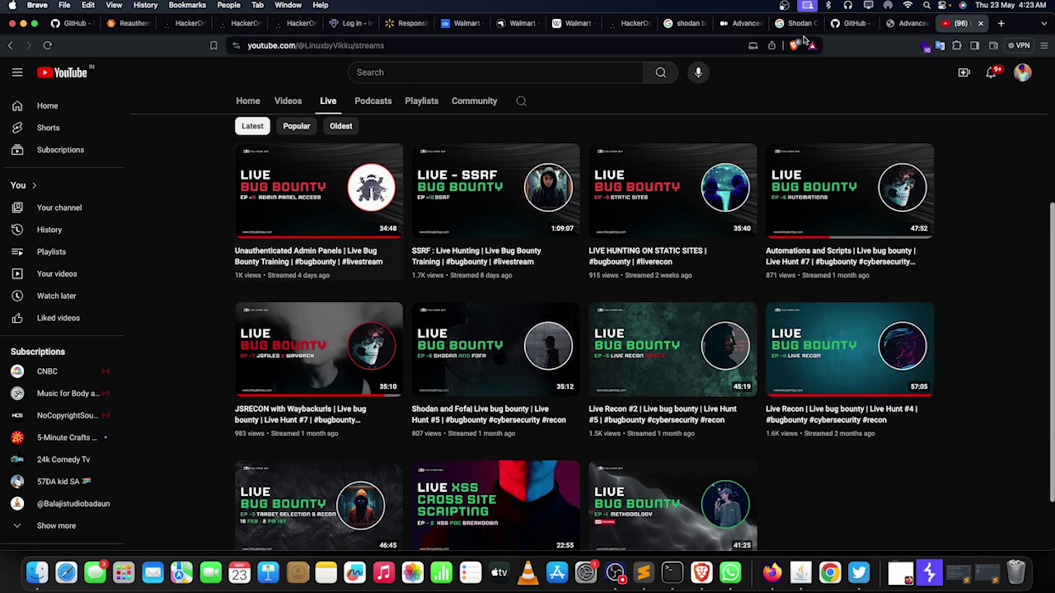
Step: Load the Shodan dashboard page in a new browser tab
{"action": "left_click", "coordinate": [1001, 24]}
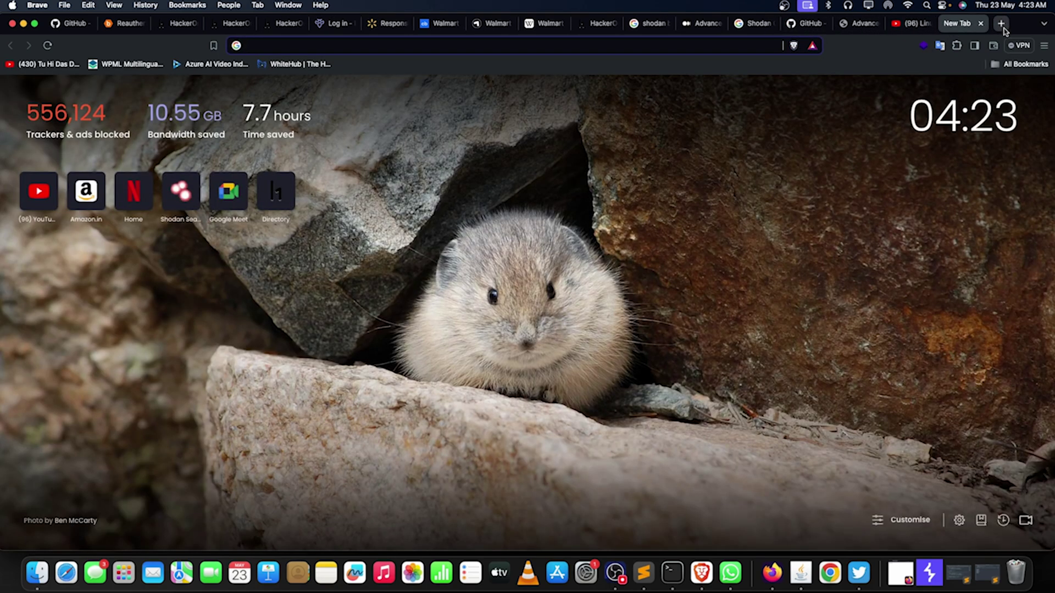
{"action": "type", "text": "shodan"}
{"action": "key", "text": "Return"}
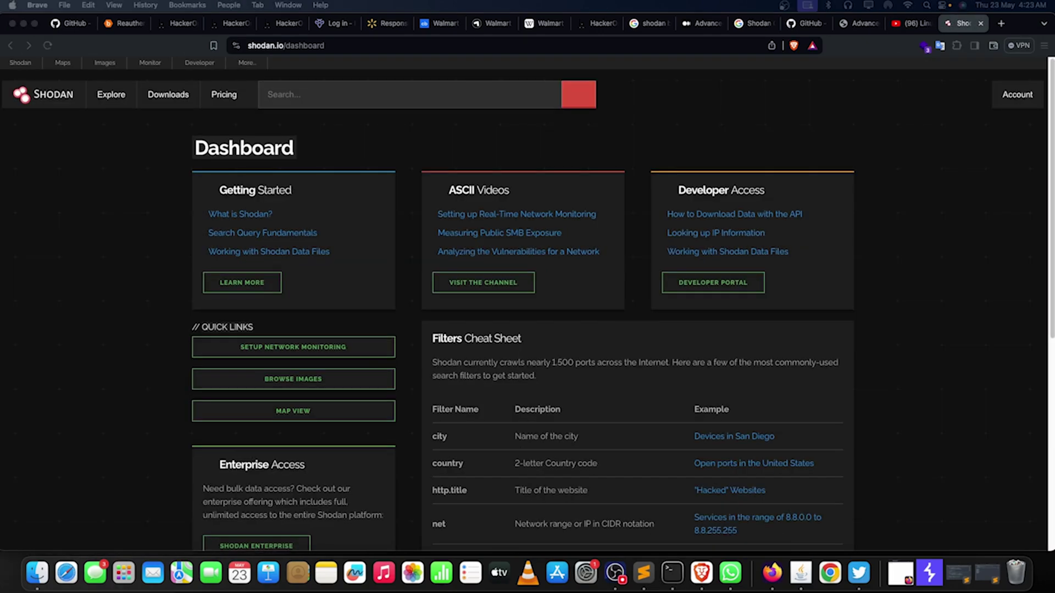
Step: Search Shodan for title:"Dashboard [Jenkins]" to list exposed Jenkins dashboards
{"action": "left_click", "coordinate": [416, 103]}
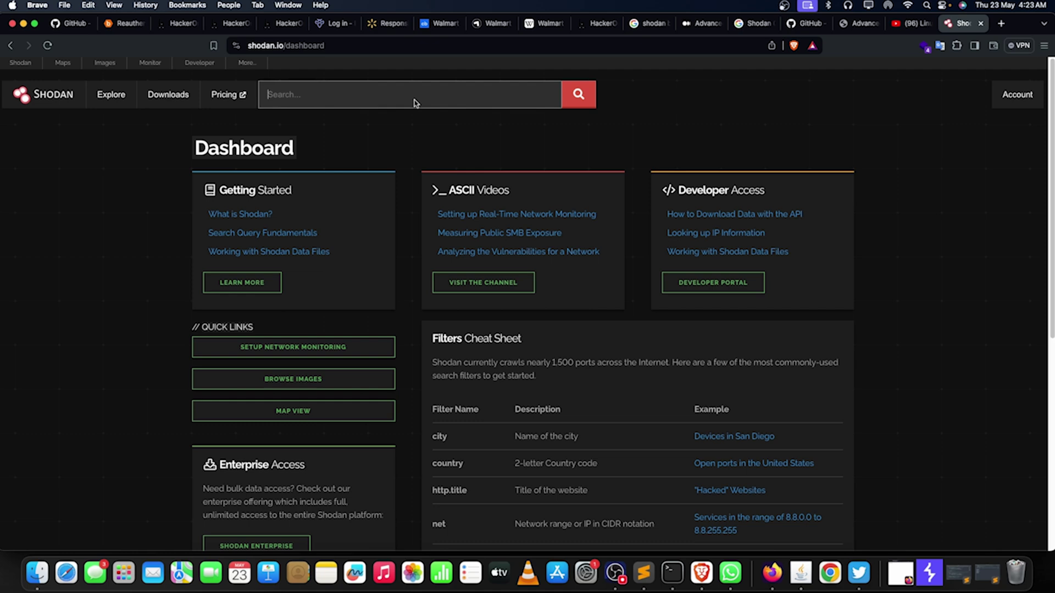
{"action": "type", "text": "ssl"}
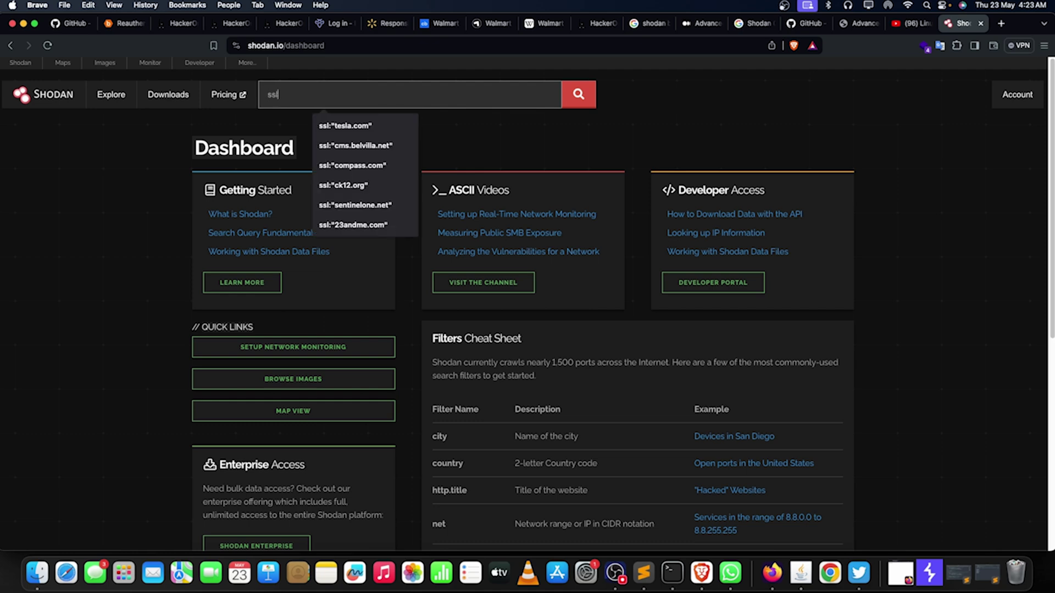
{"action": "type", "text": ":\"tesla.com"}
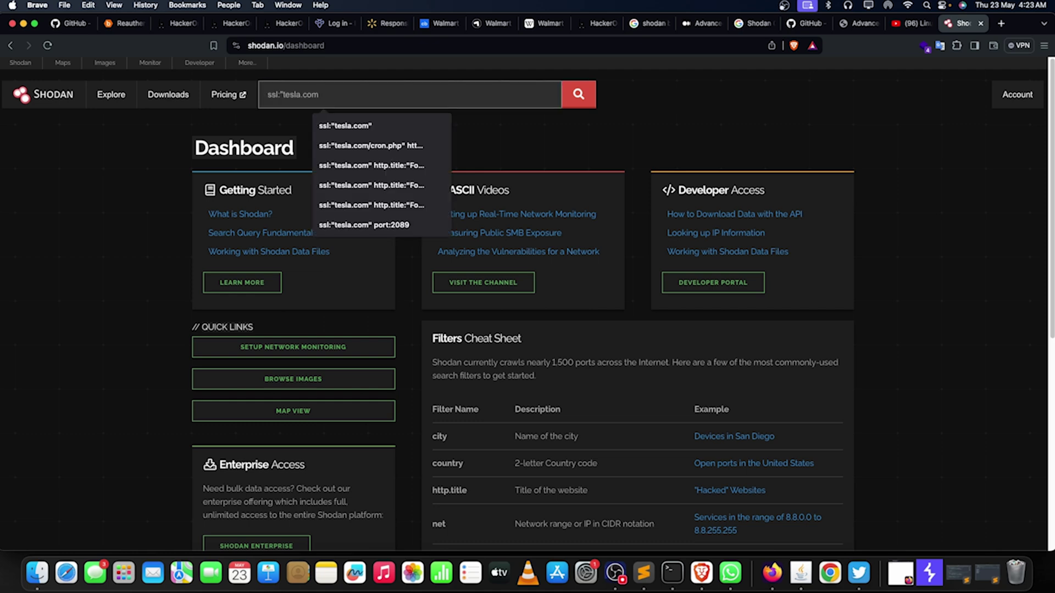
{"action": "key", "text": "BackSpace"}
{"action": "key", "text": "BackSpace"}
{"action": "key", "text": "BackSpace"}
{"action": "key", "text": "BackSpace"}
{"action": "key", "text": "BackSpace"}
{"action": "key", "text": "BackSpace"}
{"action": "key", "text": "BackSpace"}
{"action": "key", "text": "BackSpace"}
{"action": "key", "text": "BackSpace"}
{"action": "key", "text": "BackSpace"}
{"action": "key", "text": "BackSpace"}
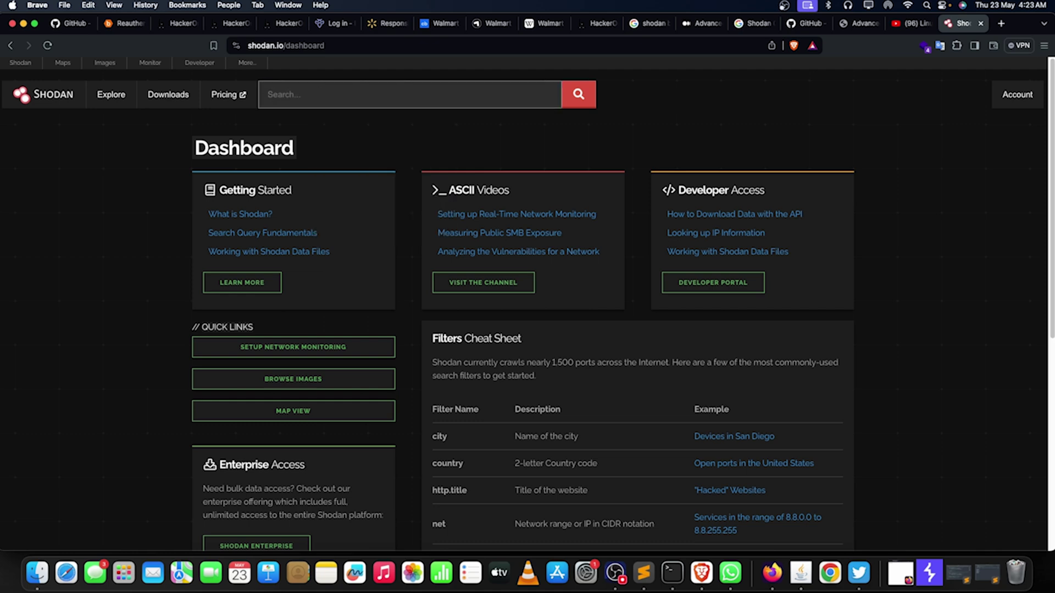
{"action": "type", "text": "title"}
{"action": "key", "text": "Down"}
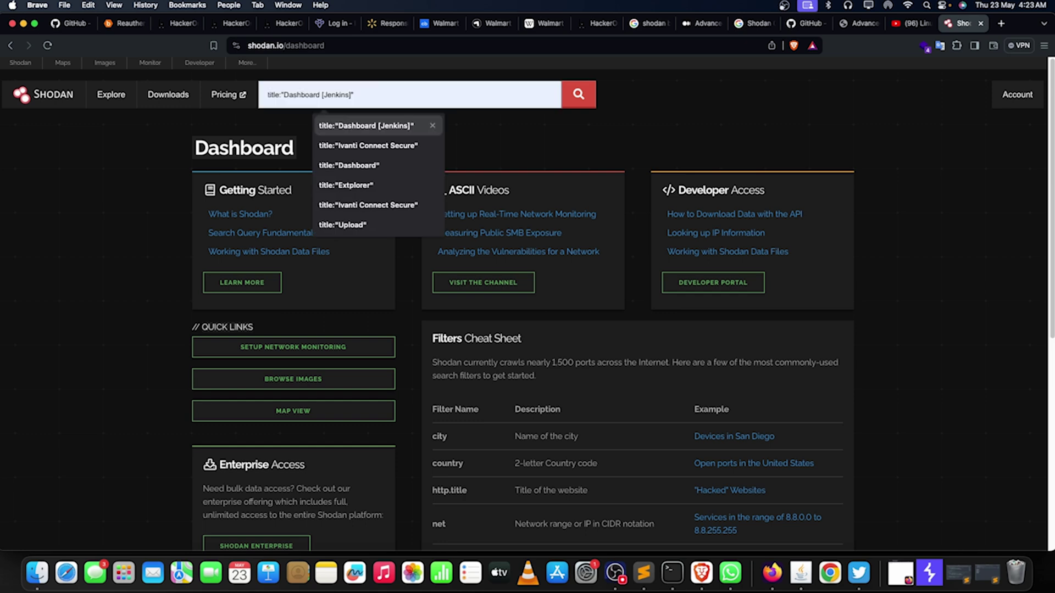
{"action": "key", "text": "Return"}
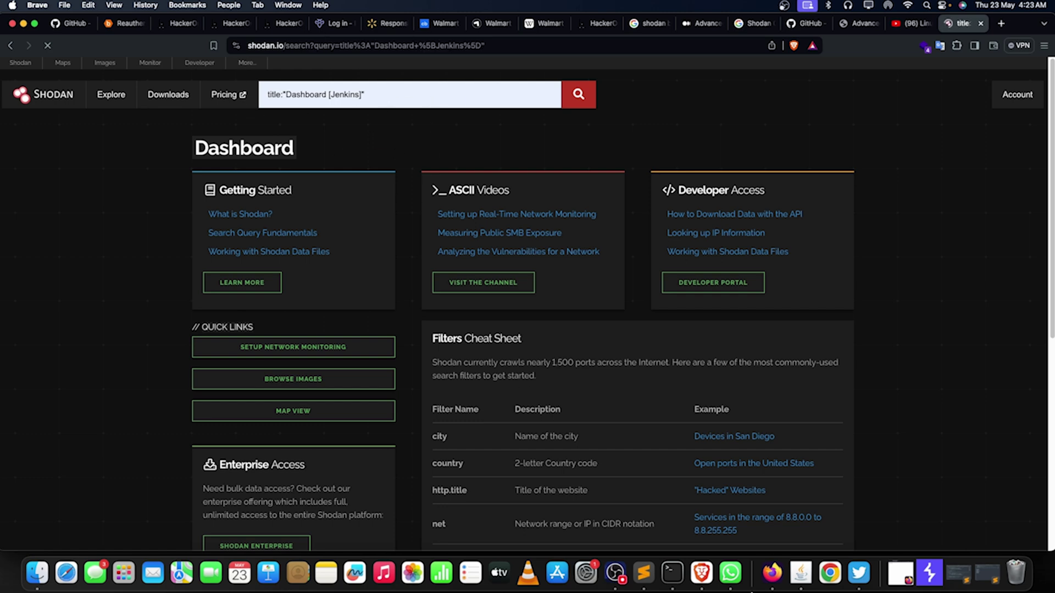
{"action": "left_click", "coordinate": [645, 572]}
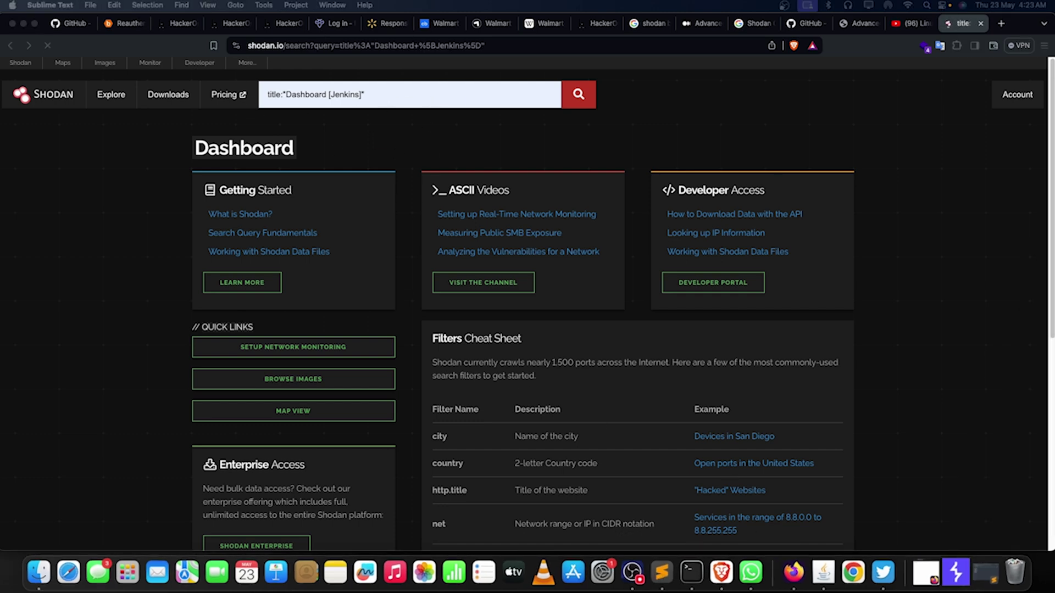
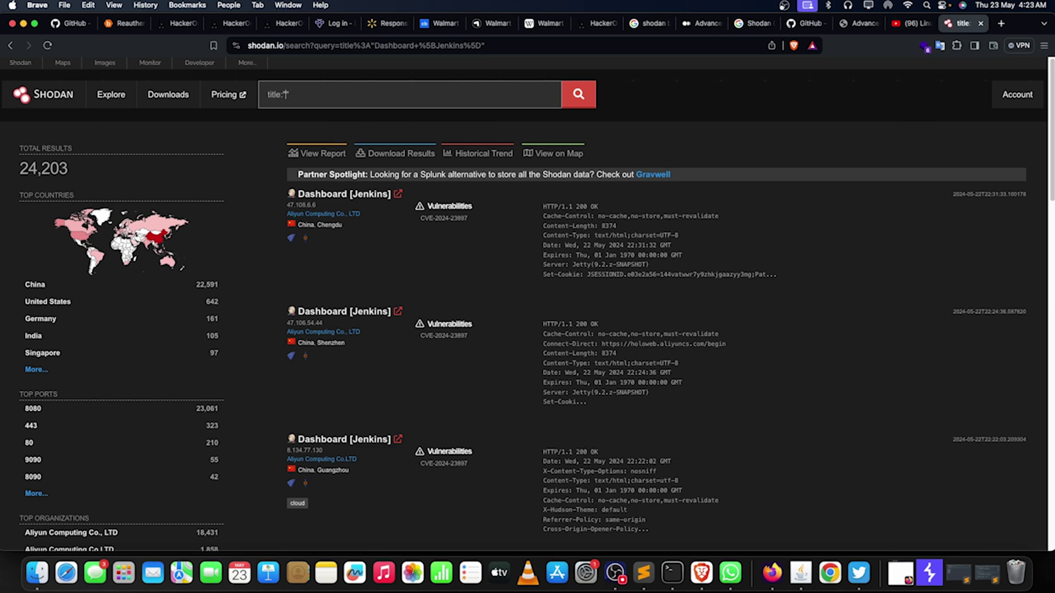
Step: Submit the Shodan query title:"Admin" in place of the Jenkins search, then extend it with hostname
{"action": "type", "text": "Admin\""}
{"action": "key", "text": "Return"}
{"action": "type", "text": "\""}
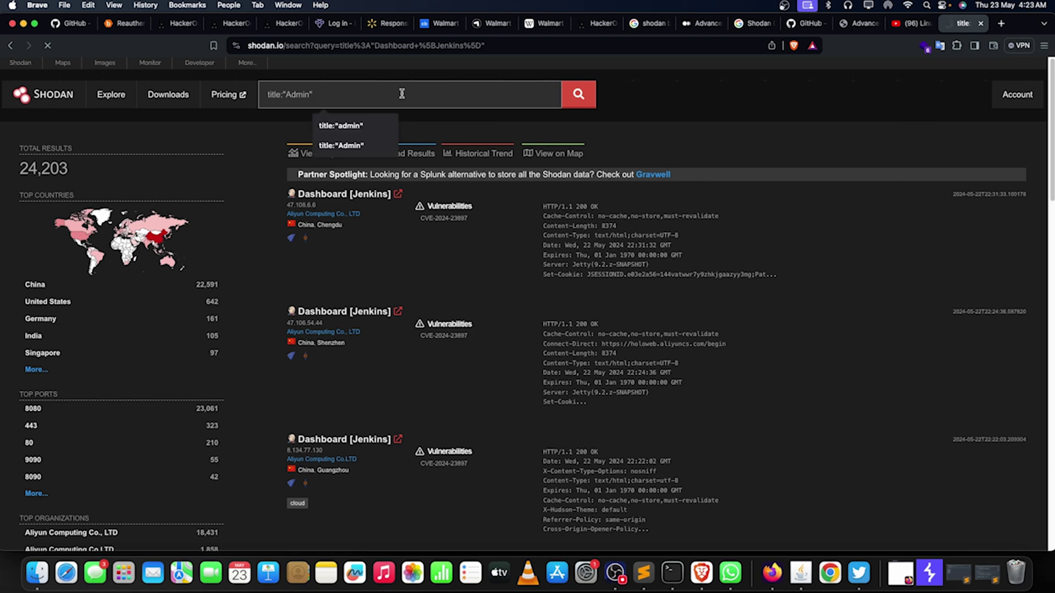
{"action": "key", "text": "super+a"}
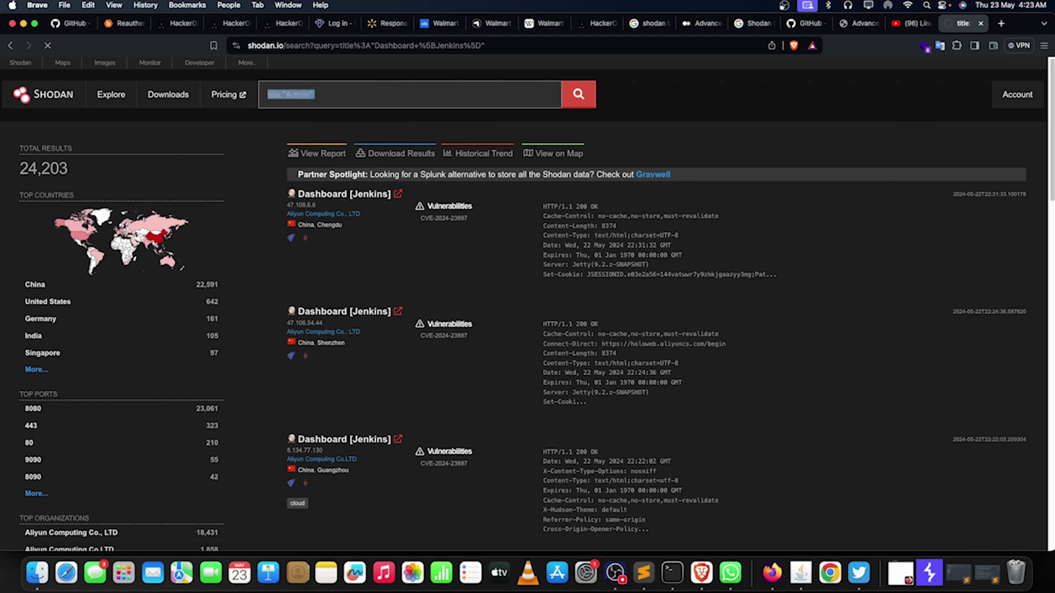
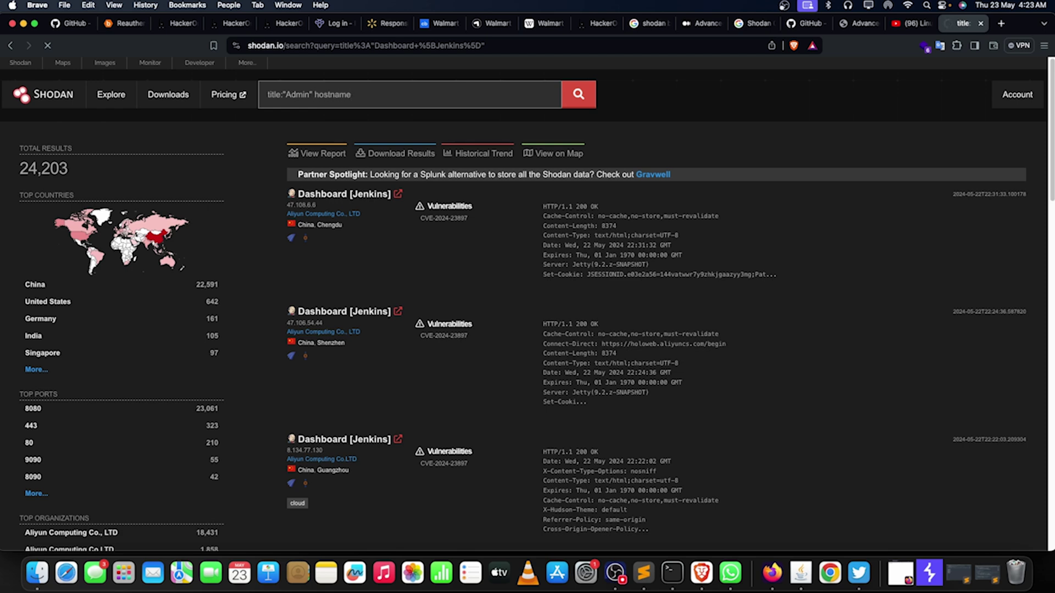
Step: Append the hostname filter 'hostname:tes' toward tesla.com after title:"Admin" in the search query
{"action": "type", "text": ":tesla.com"}
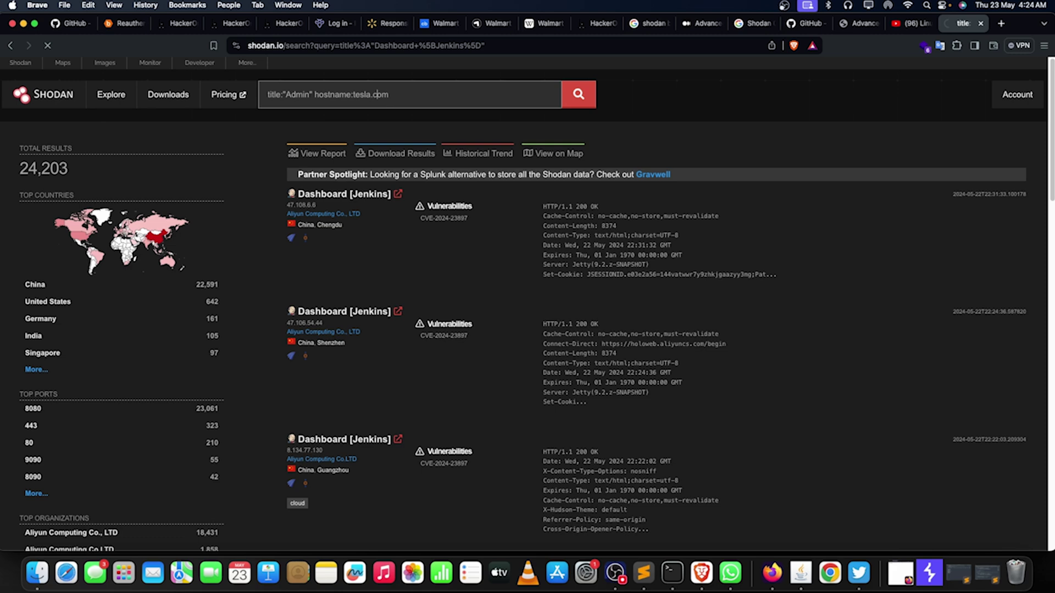
Step: Drop the hostname filter so title:"Admin" lists 211,516 results, then start adding an ssl filter
{"action": "key", "text": "BackSpace"}
{"action": "key", "text": "BackSpace"}
{"action": "key", "text": "BackSpace"}
{"action": "key", "text": "BackSpace"}
{"action": "key", "text": "BackSpace"}
{"action": "key", "text": "BackSpace"}
{"action": "key", "text": "BackSpace"}
{"action": "key", "text": "BackSpace"}
{"action": "type", "text": "ss"}
{"action": "type", "text": "le:\"Admin"}
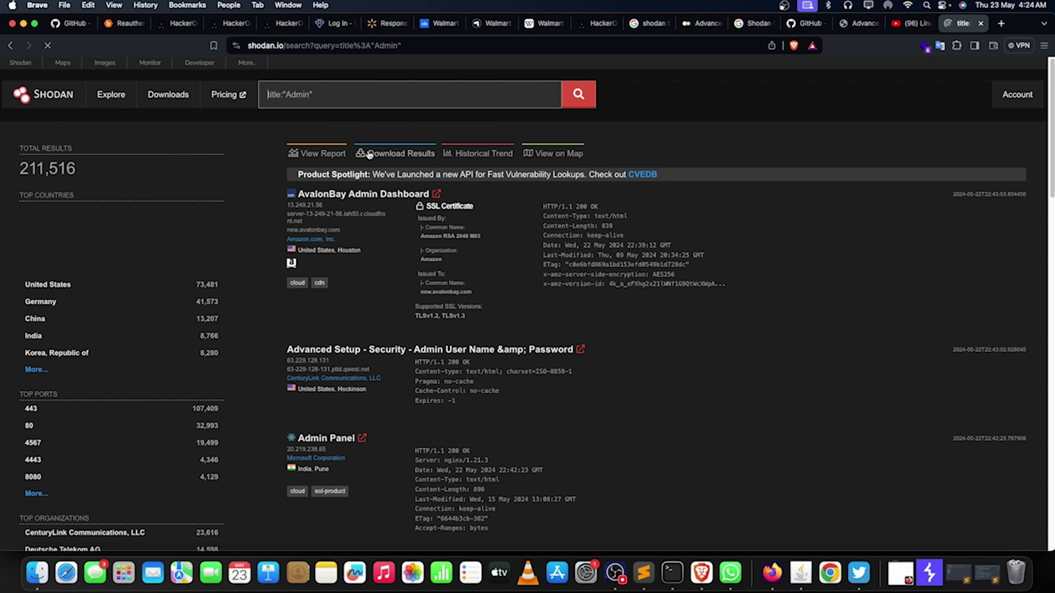
{"action": "left_click", "coordinate": [363, 85]}
Step: Search title:"Admin" with ssl:"tesla.com" appended, which returns no results
{"action": "key", "text": "super+a"}
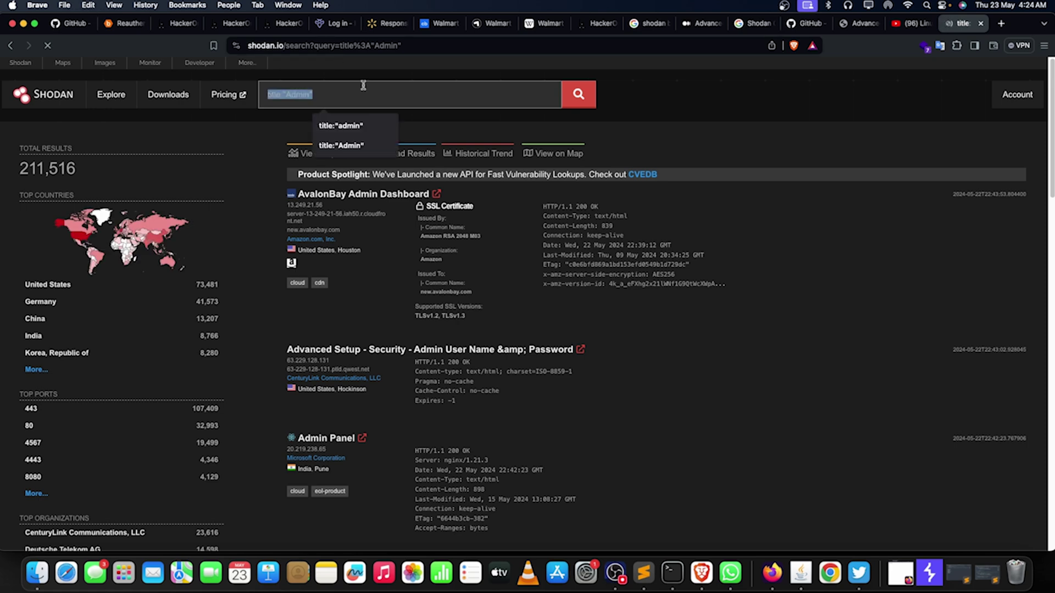
{"action": "left_click", "coordinate": [364, 89]}
{"action": "type", "text": "ss"}
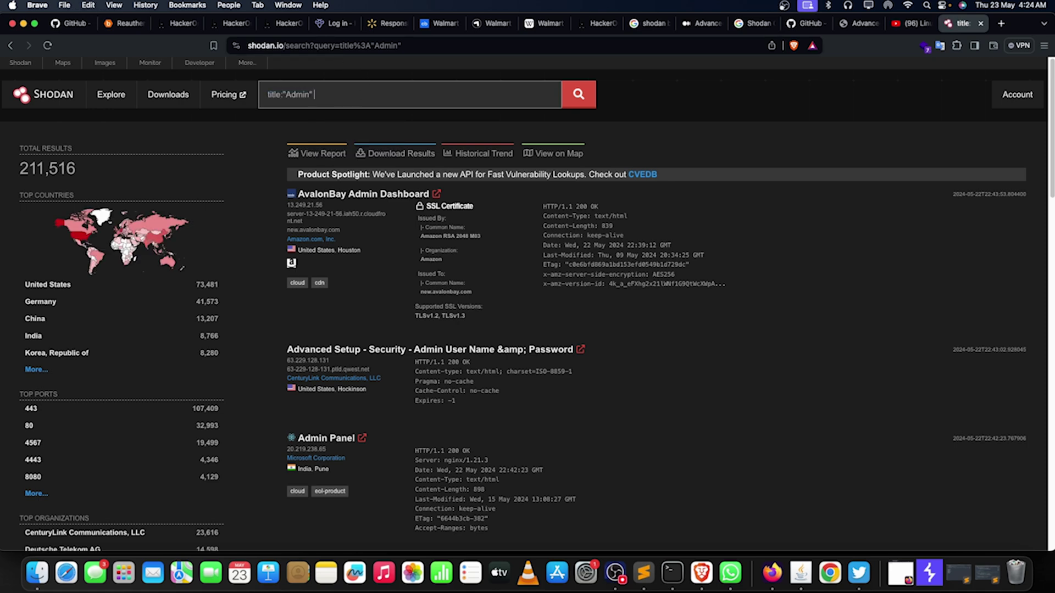
{"action": "type", "text": "l:\"tesla.com\""}
{"action": "key", "text": "Return"}
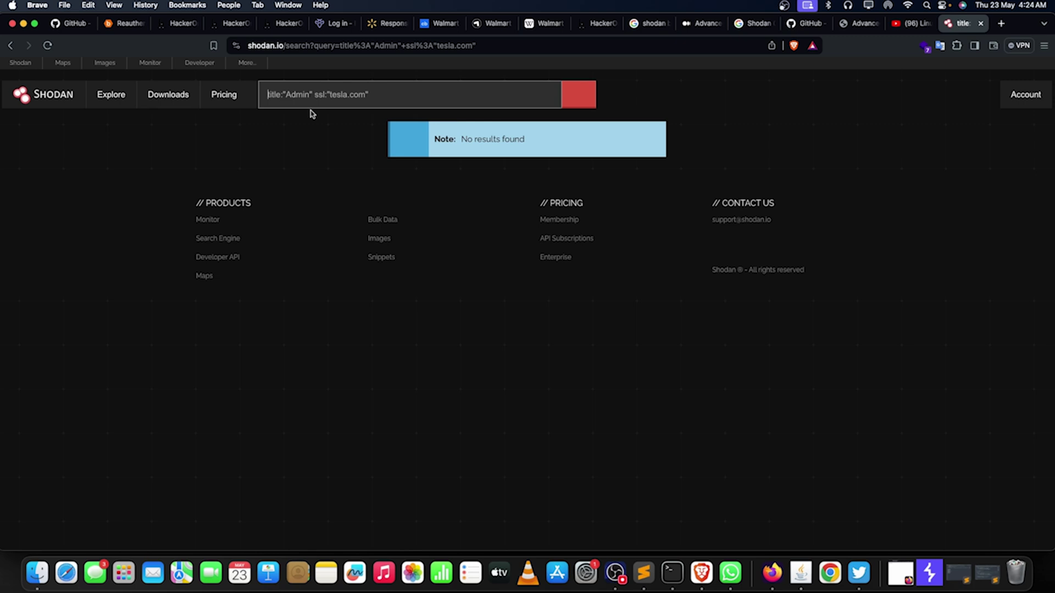
Step: Clear the query, re-enter title:"Admin", and erase Admin to swap in a new title keyword
{"action": "key", "text": "super+a"}
{"action": "key", "text": "BackSpace"}
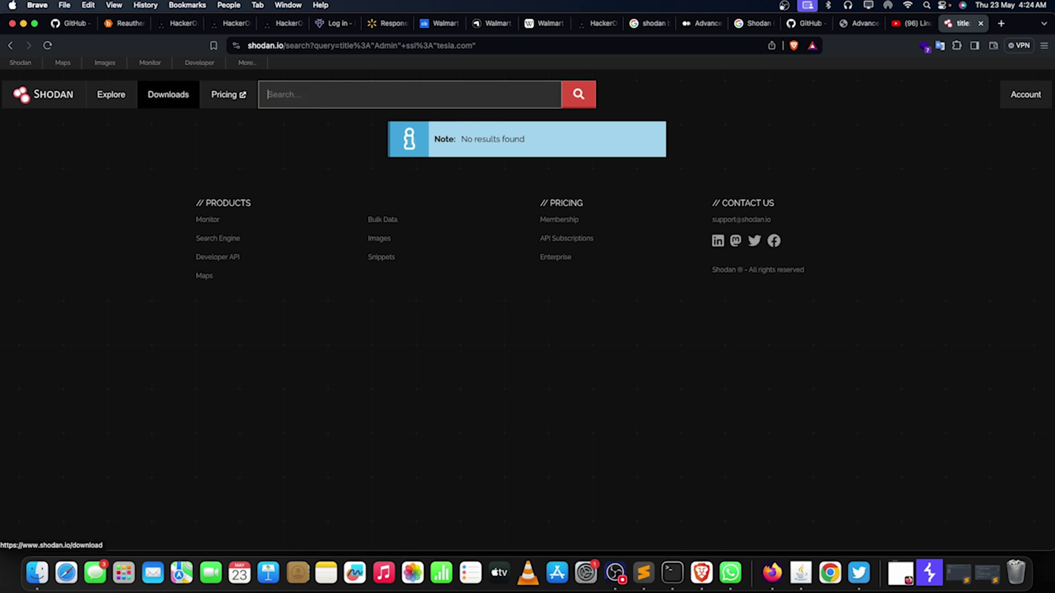
{"action": "type", "text": "title:\"Admin\""}
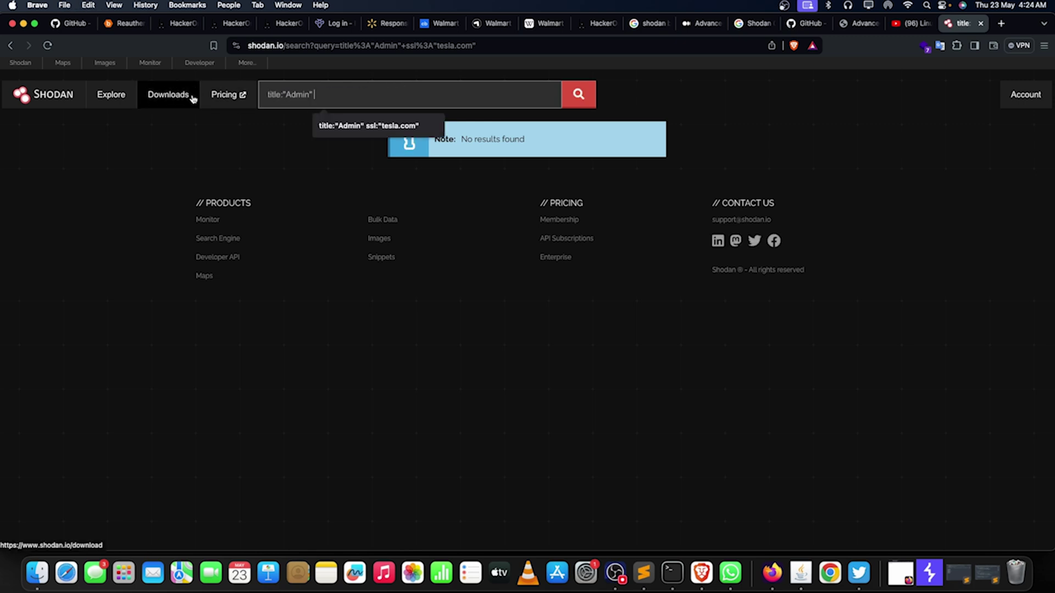
{"action": "key", "text": "BackSpace"}
{"action": "key", "text": "BackSpace"}
{"action": "key", "text": "BackSpace"}
{"action": "key", "text": "BackSpace"}
{"action": "key", "text": "BackSpace"}
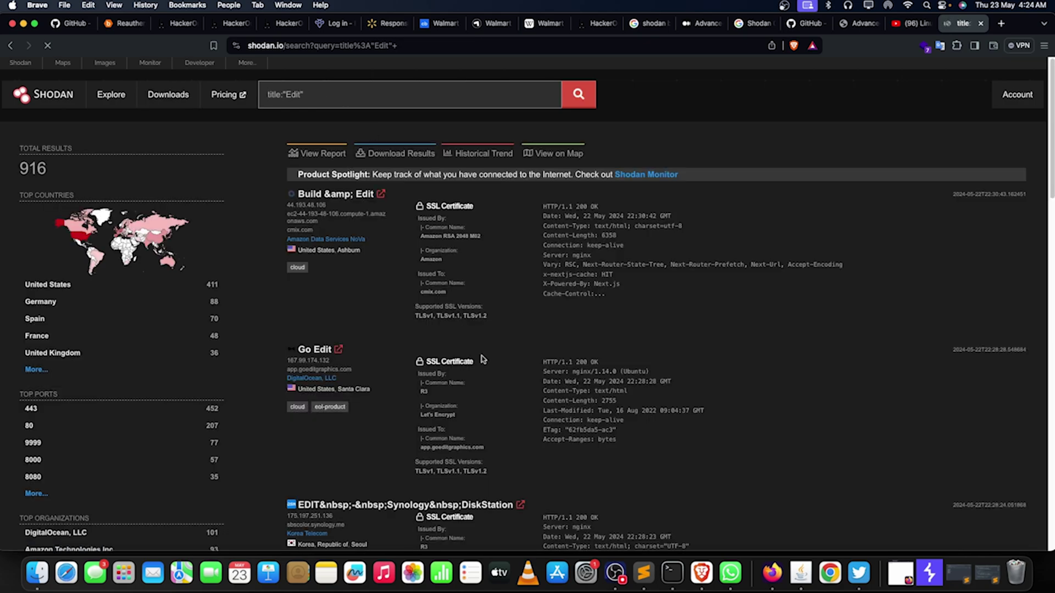
Step: Review the title:"Edit" results, then search title:"Delete" instead, getting 128 results
{"action": "scroll", "coordinate": [483, 360], "scroll_direction": "down", "scroll_amount": 12}
{"action": "scroll", "coordinate": [464, 391], "scroll_direction": "up", "scroll_amount": 12}
{"action": "double_click", "coordinate": [295, 97]}
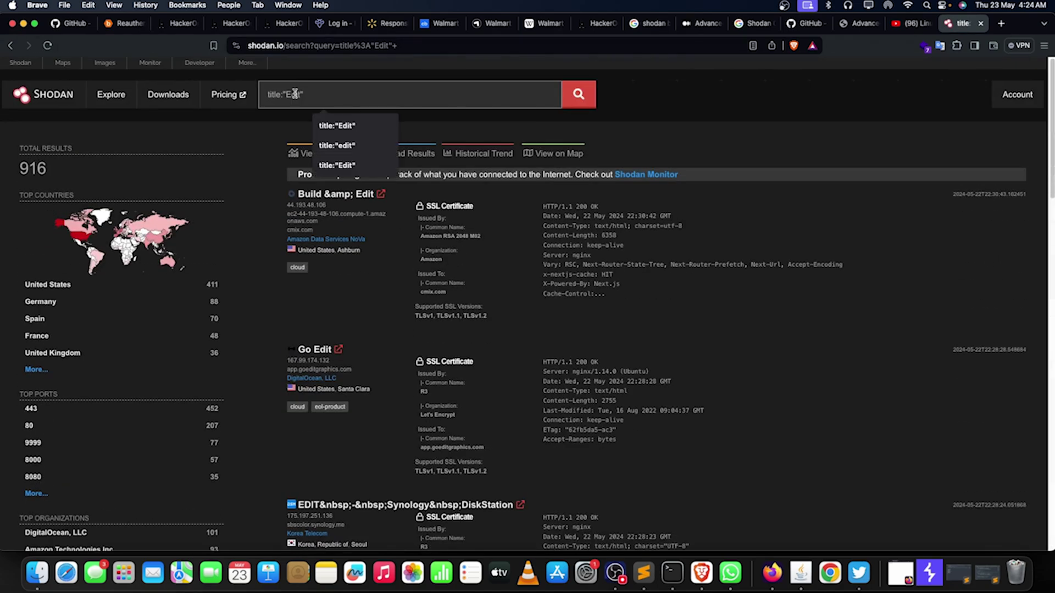
{"action": "type", "text": "Dele"}
{"action": "type", "text": "te"}
{"action": "key", "text": "Return"}
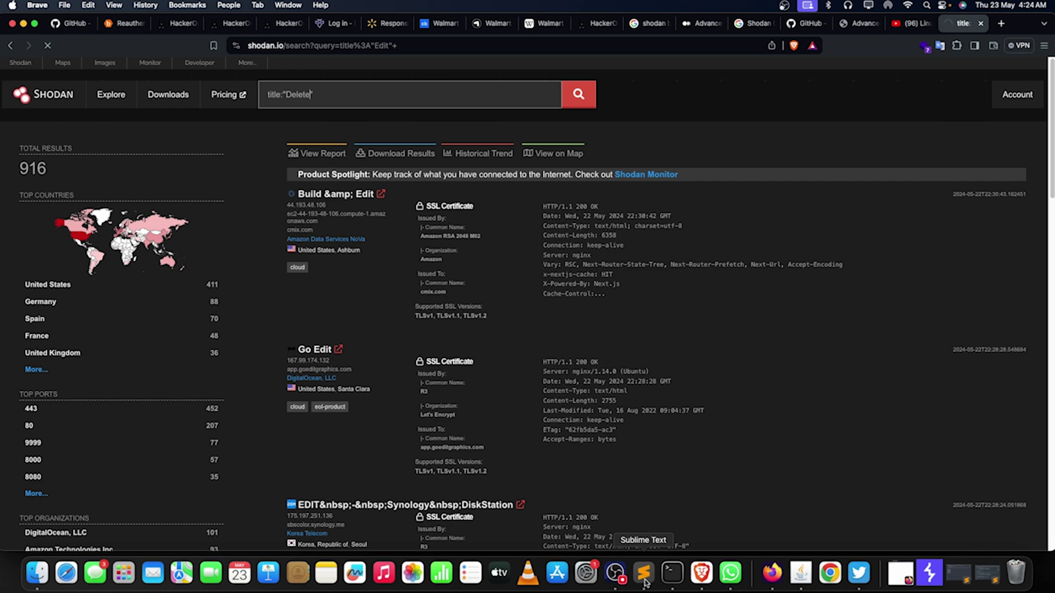
Step: Check the tweet of Shodan dork keywords, then start replacing Delete with "Con" for Config
{"action": "left_click", "coordinate": [858, 573]}
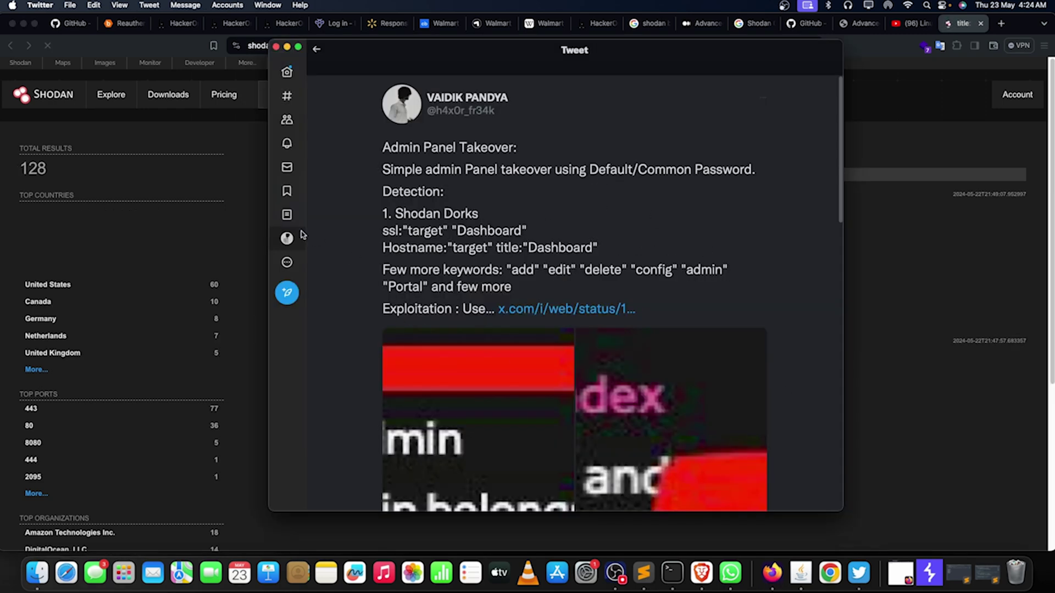
{"action": "key", "text": "super+Tab"}
{"action": "left_click", "coordinate": [300, 93]}
{"action": "double_click", "coordinate": [301, 95]}
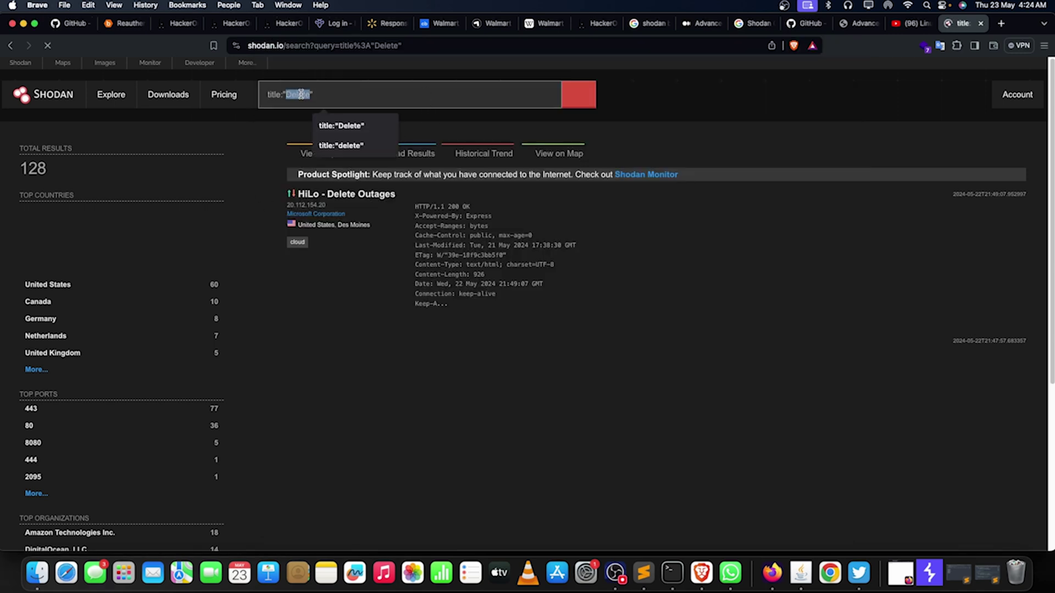
{"action": "type", "text": "Con"}
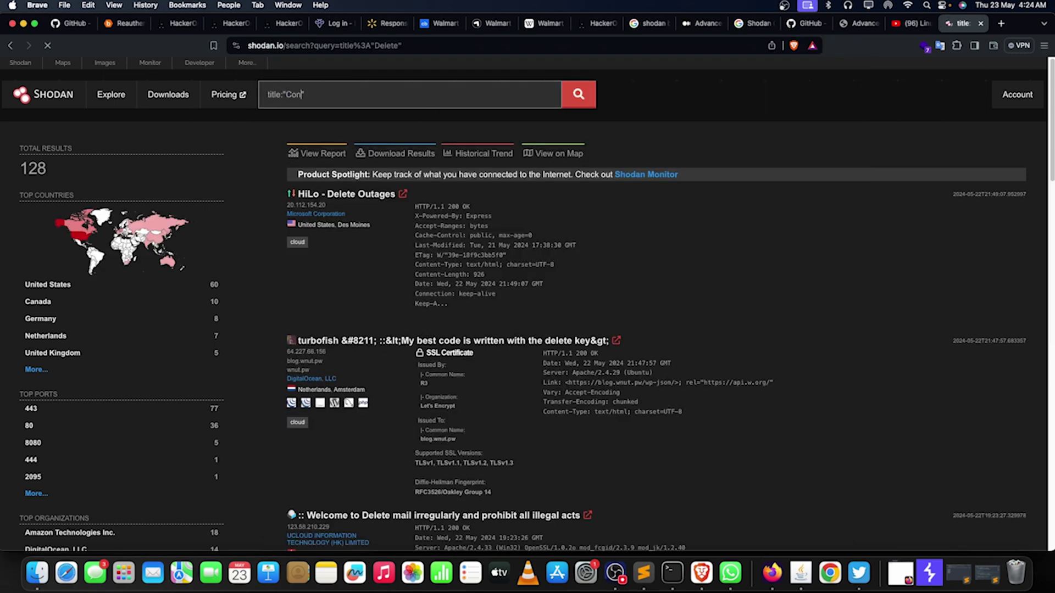
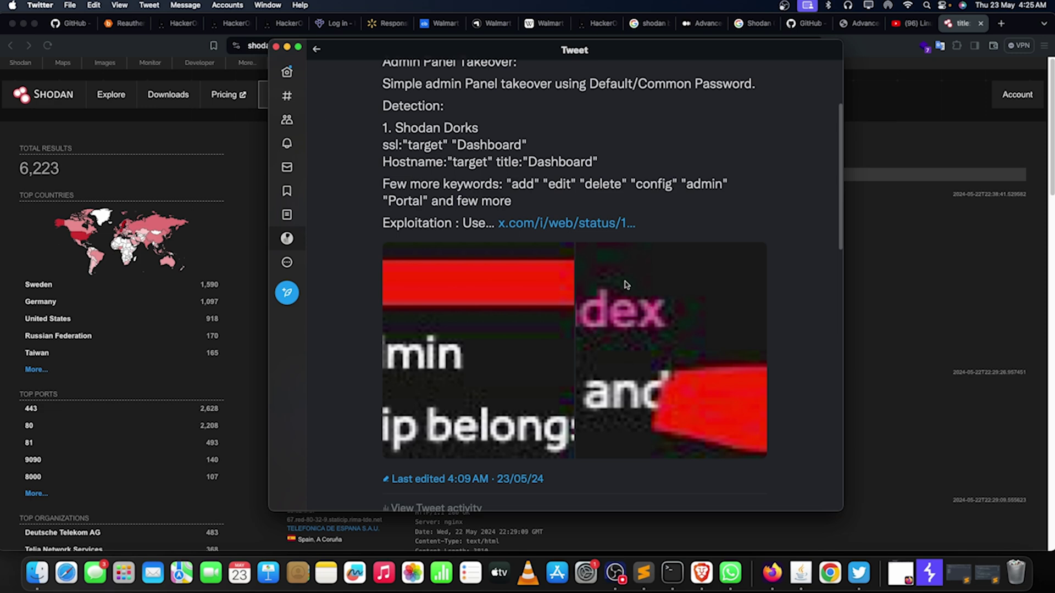
Step: Minimize the dork-keywords tweet and return to the Shodan title:"Config" results showing 6,223 hits
{"action": "left_click", "coordinate": [287, 47]}
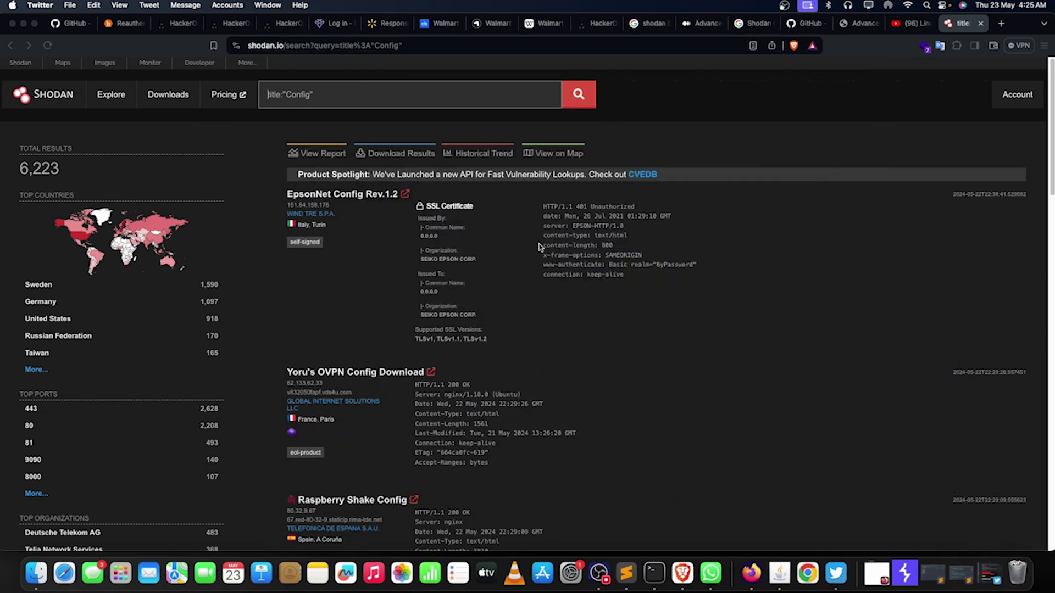
{"action": "left_click", "coordinate": [367, 97]}
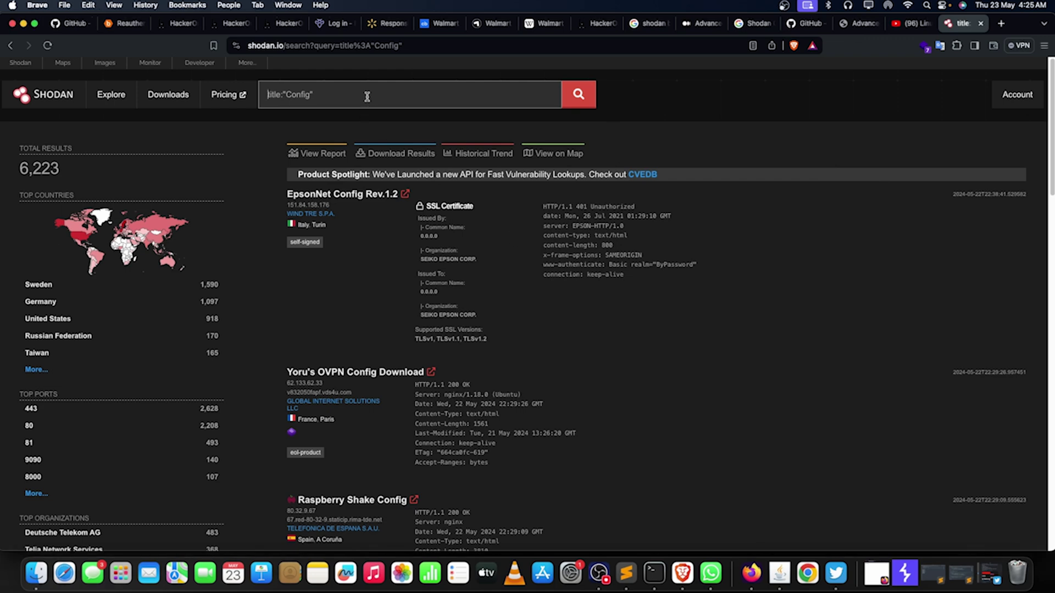
Step: Run a Google search for "censys" in a new browser tab
{"action": "key", "text": "super+t"}
{"action": "type", "text": "censys"}
{"action": "key", "text": "Return"}
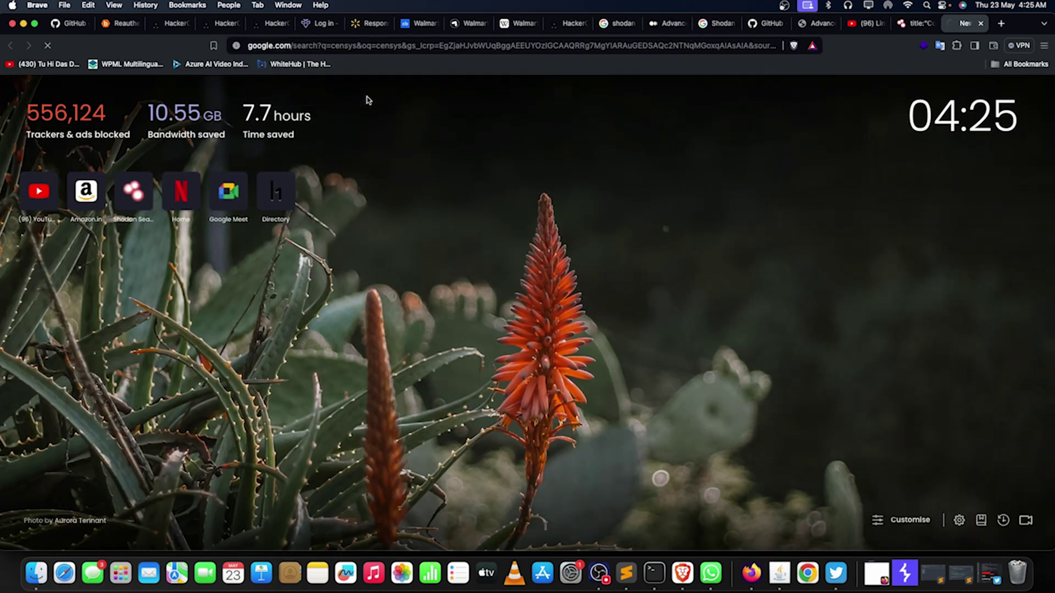
Step: Open the FOFA search site in another new tab, then return to the censys results
{"action": "key", "text": "super+t"}
{"action": "type", "text": "fofa"}
{"action": "key", "text": "Return"}
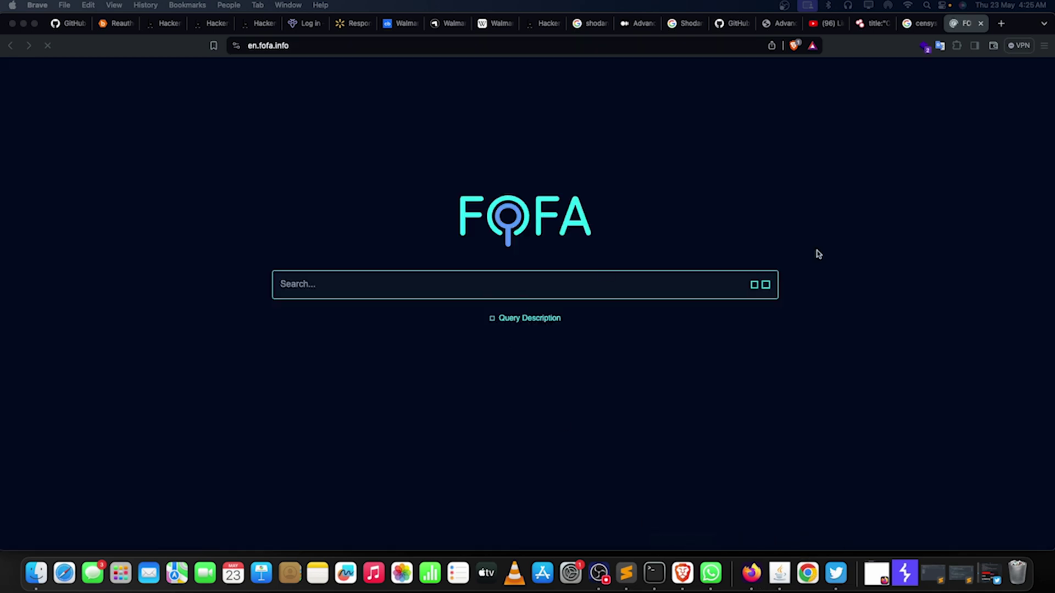
{"action": "left_click", "coordinate": [922, 27]}
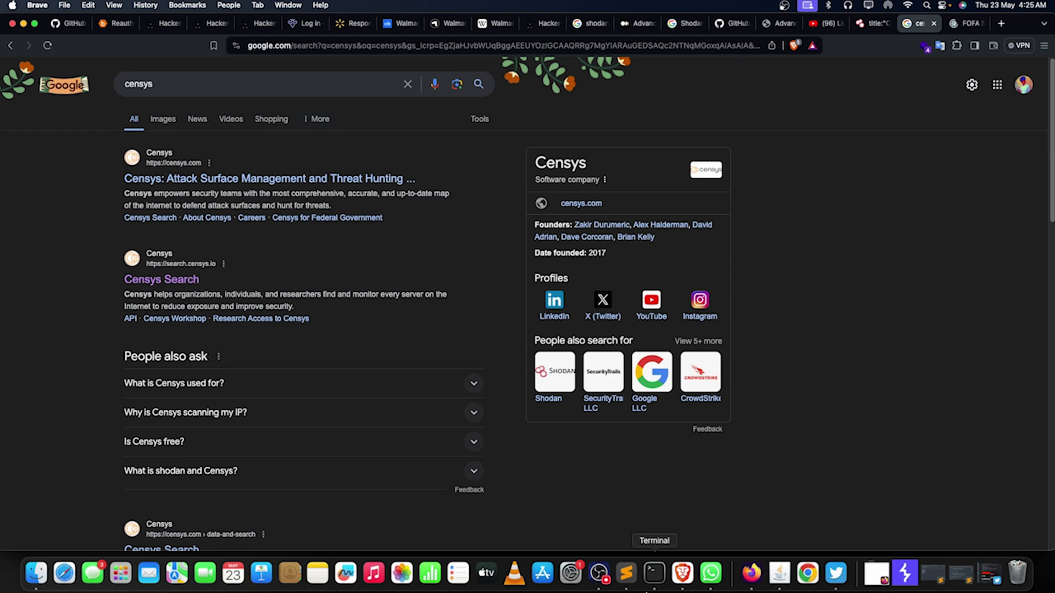
{"action": "left_click", "coordinate": [626, 573]}
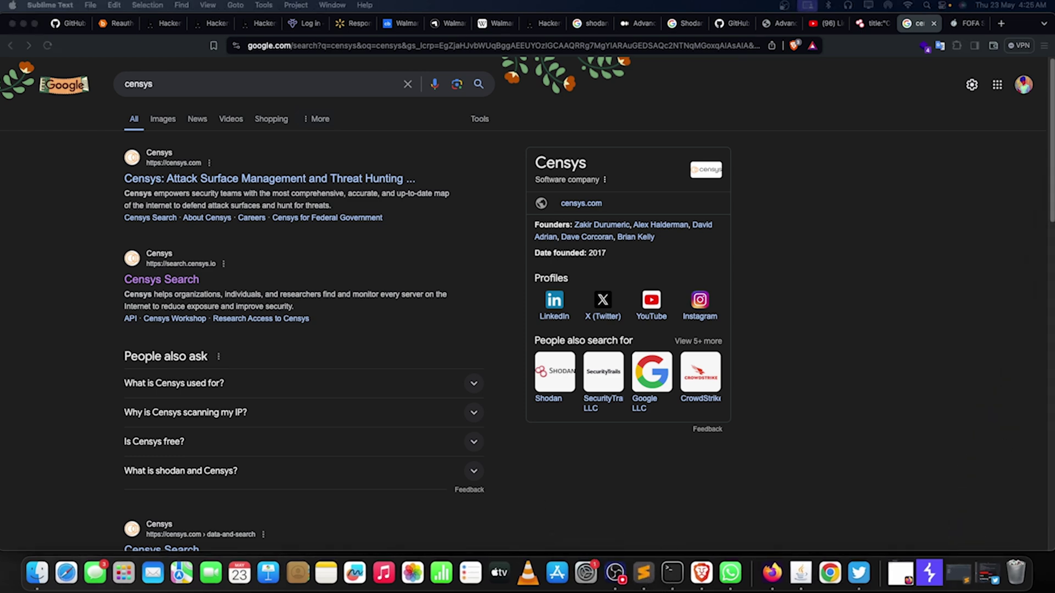